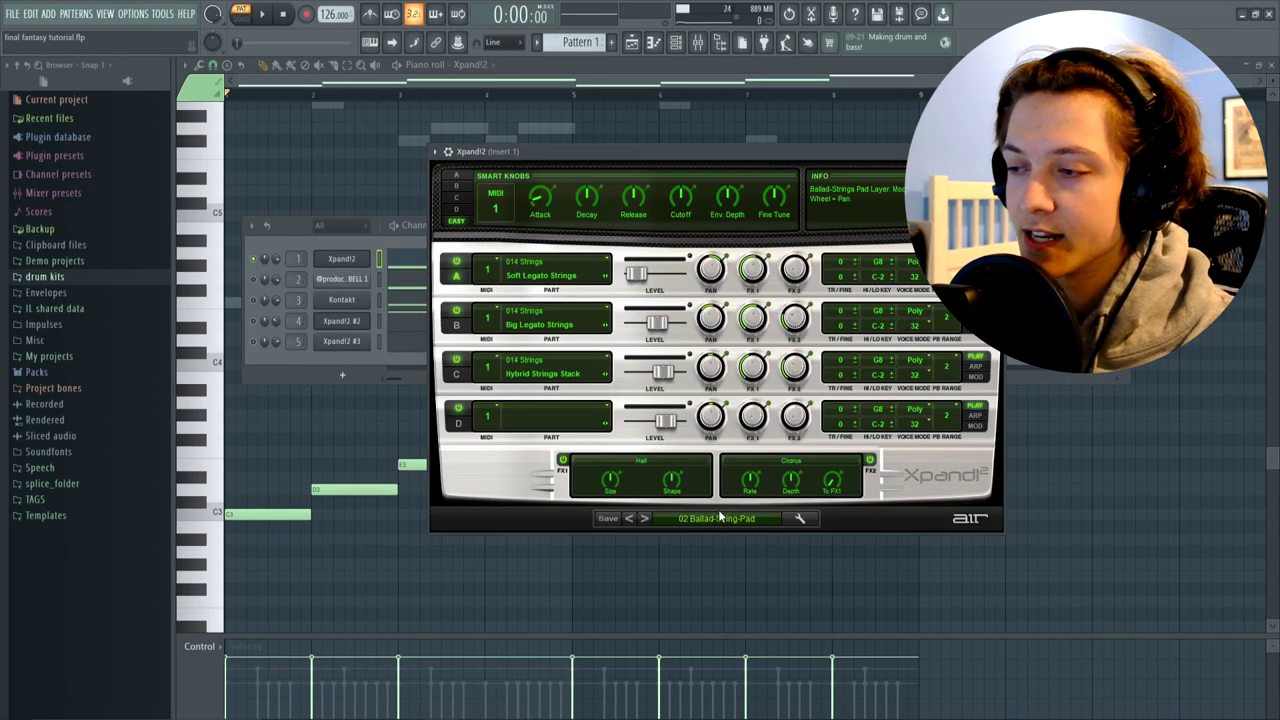
Step: Browse Xpand!2's string presets, then highlight the C Major scale in the piano roll
left_click(717, 517)
mouse_move(733, 619)
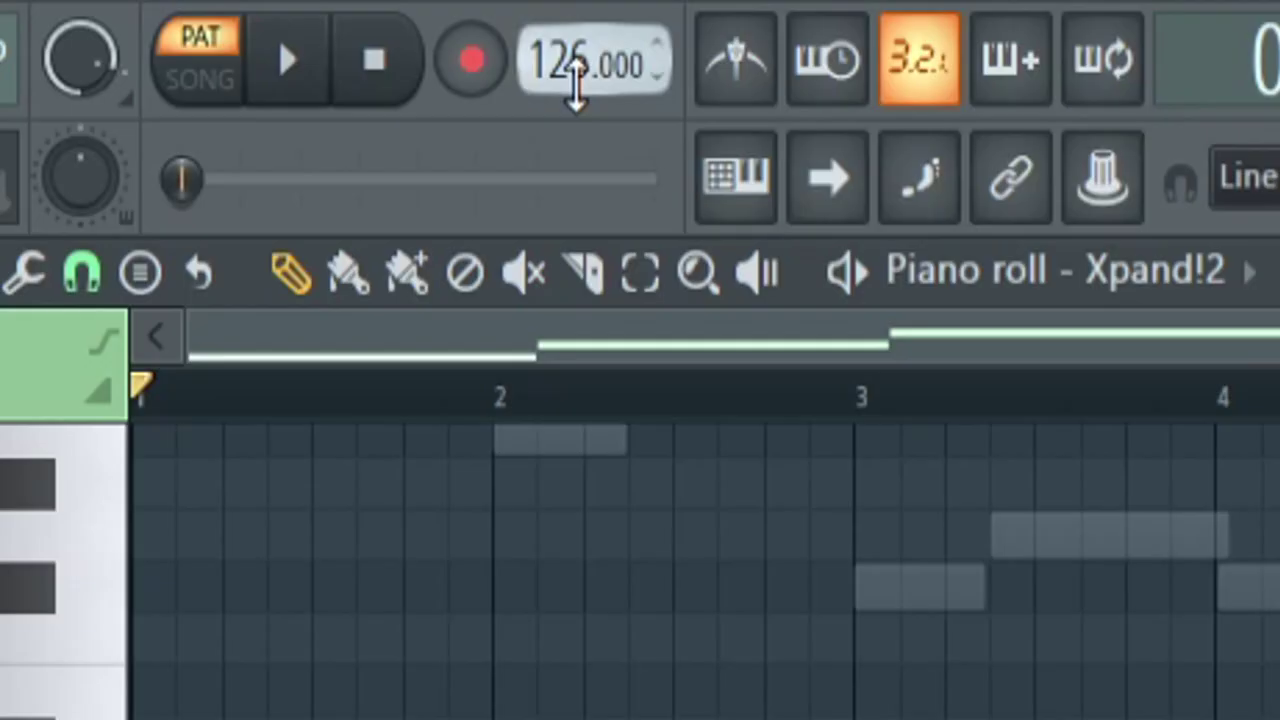
left_click(0, 270)
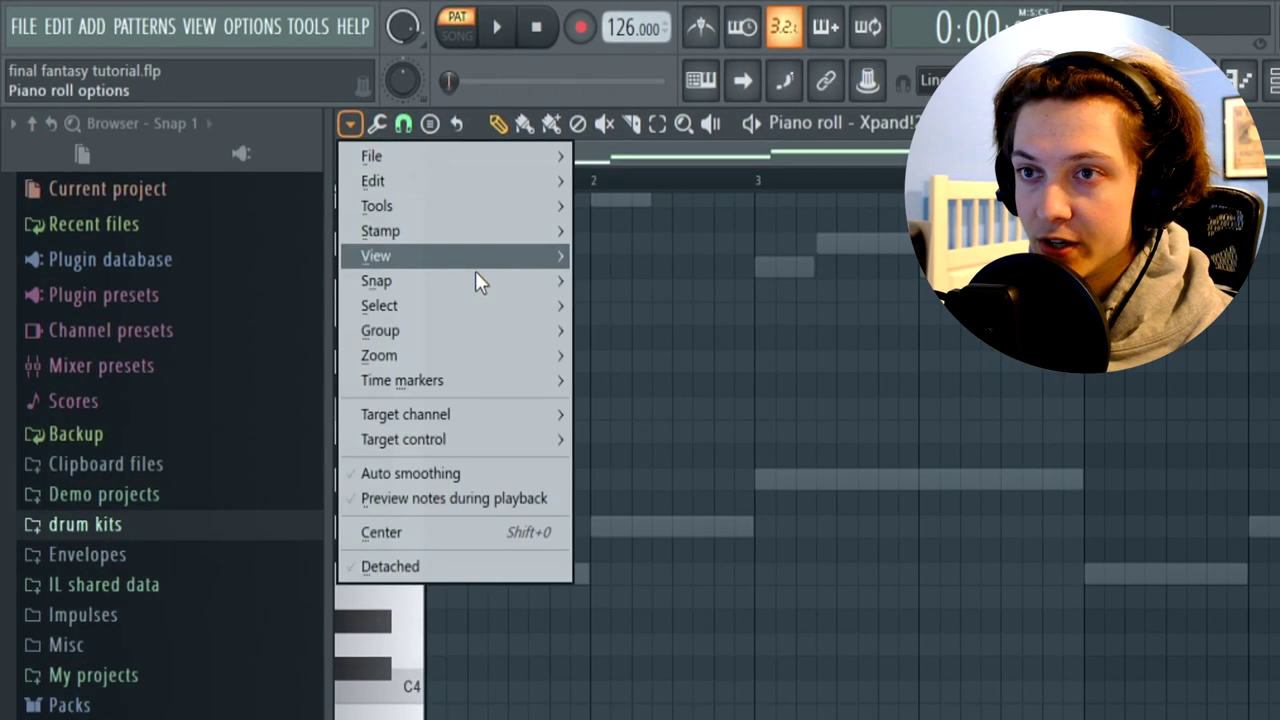
mouse_move(186, 563)
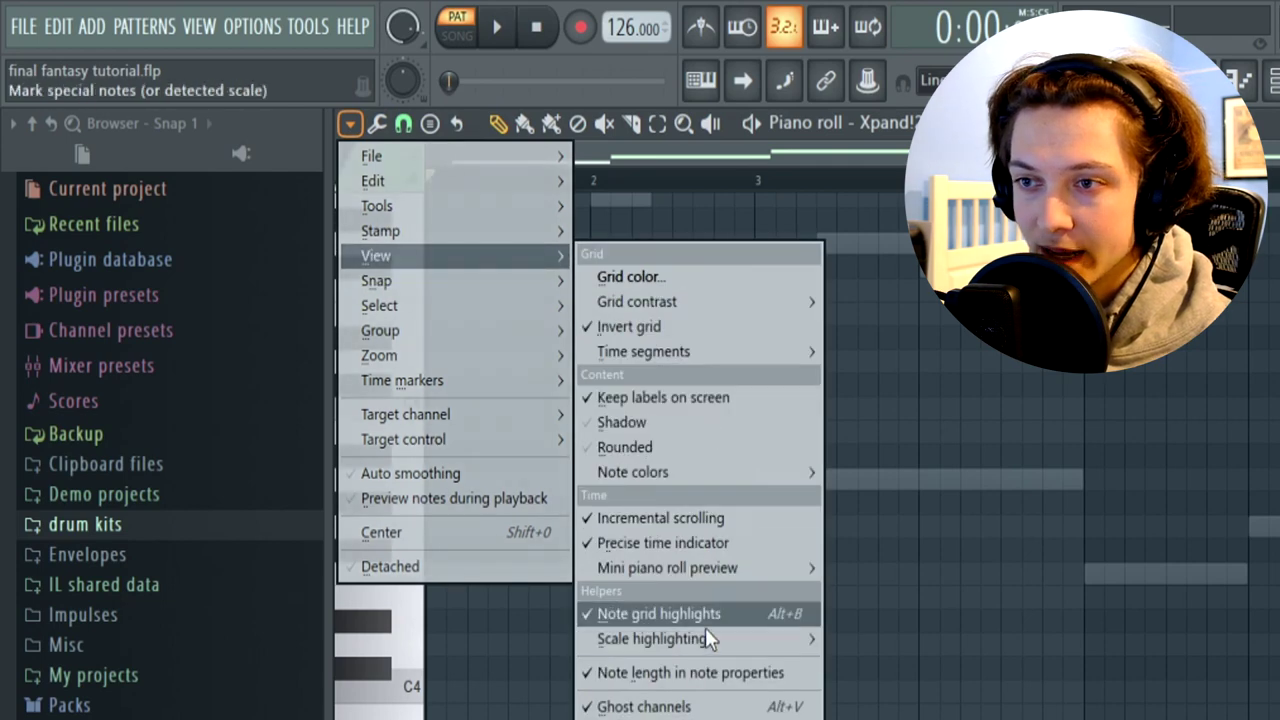
mouse_move(707, 632)
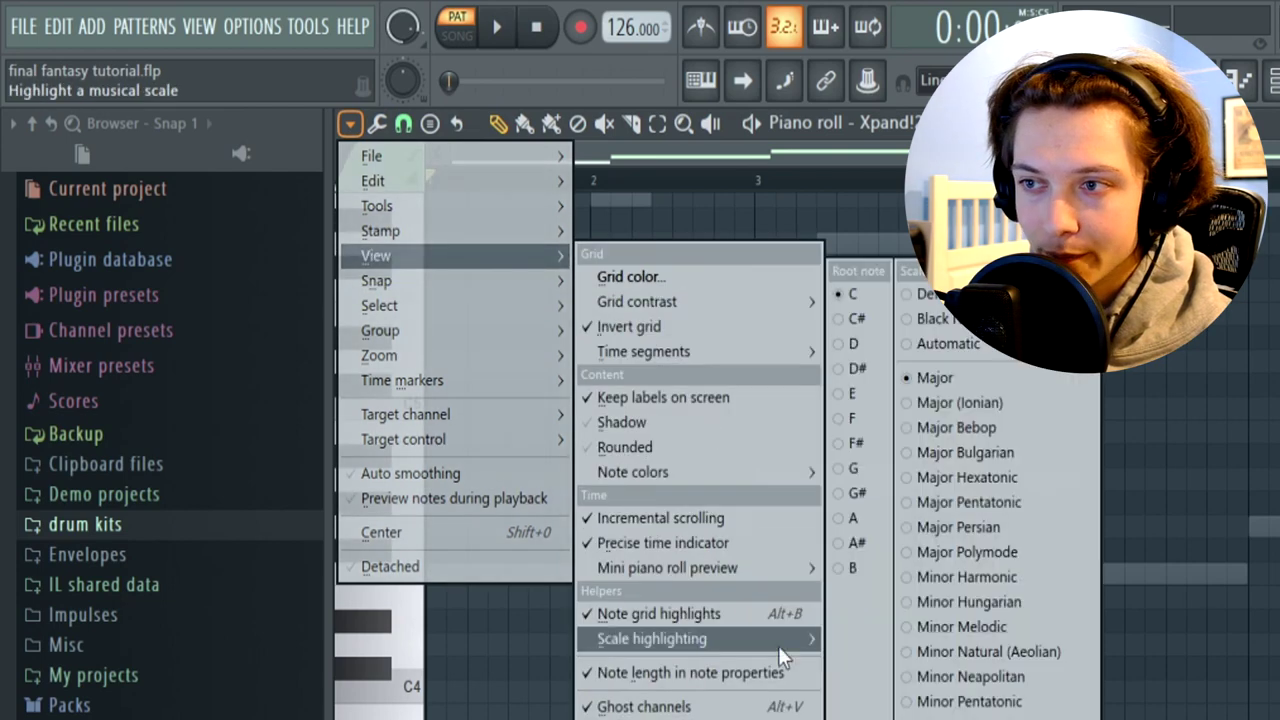
left_click(924, 386)
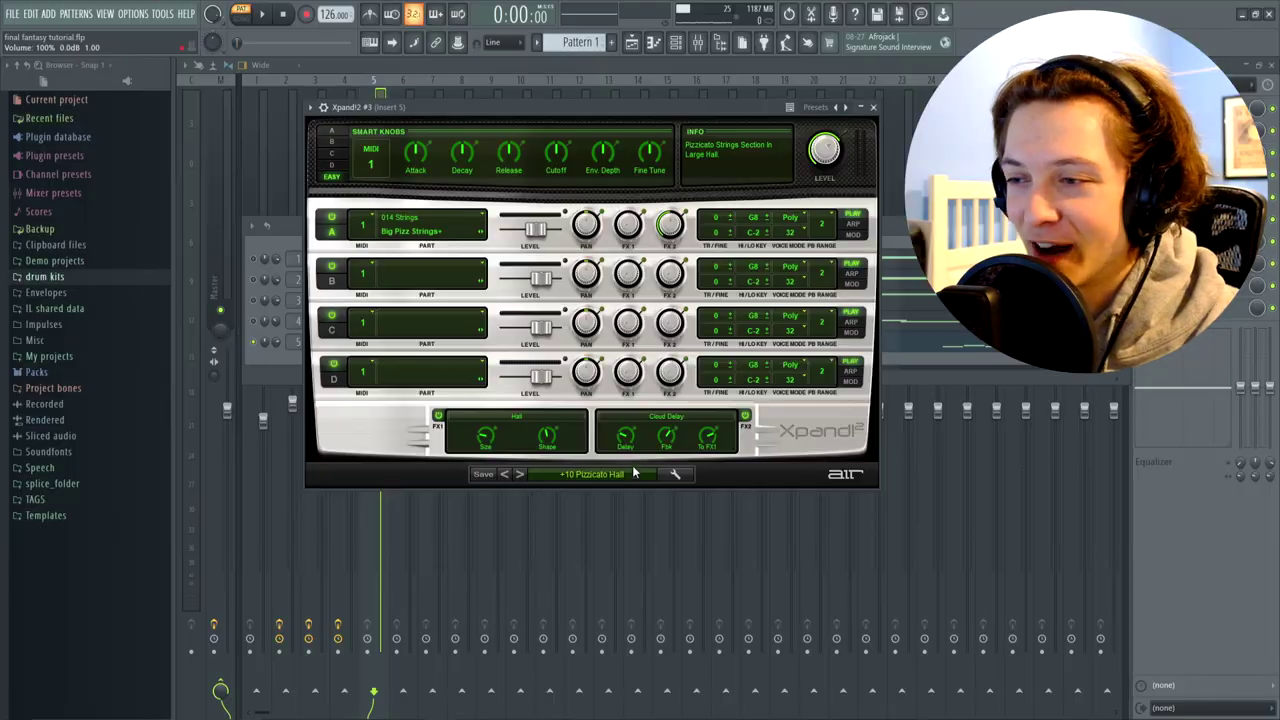
Step: Open the third Xpand!2's preset browser to find the Pizzicato Hall strings preset
left_click(535, 468)
Step: Look through the 16 Strings presets for the layered Xpand!2 sound
mouse_move(580, 616)
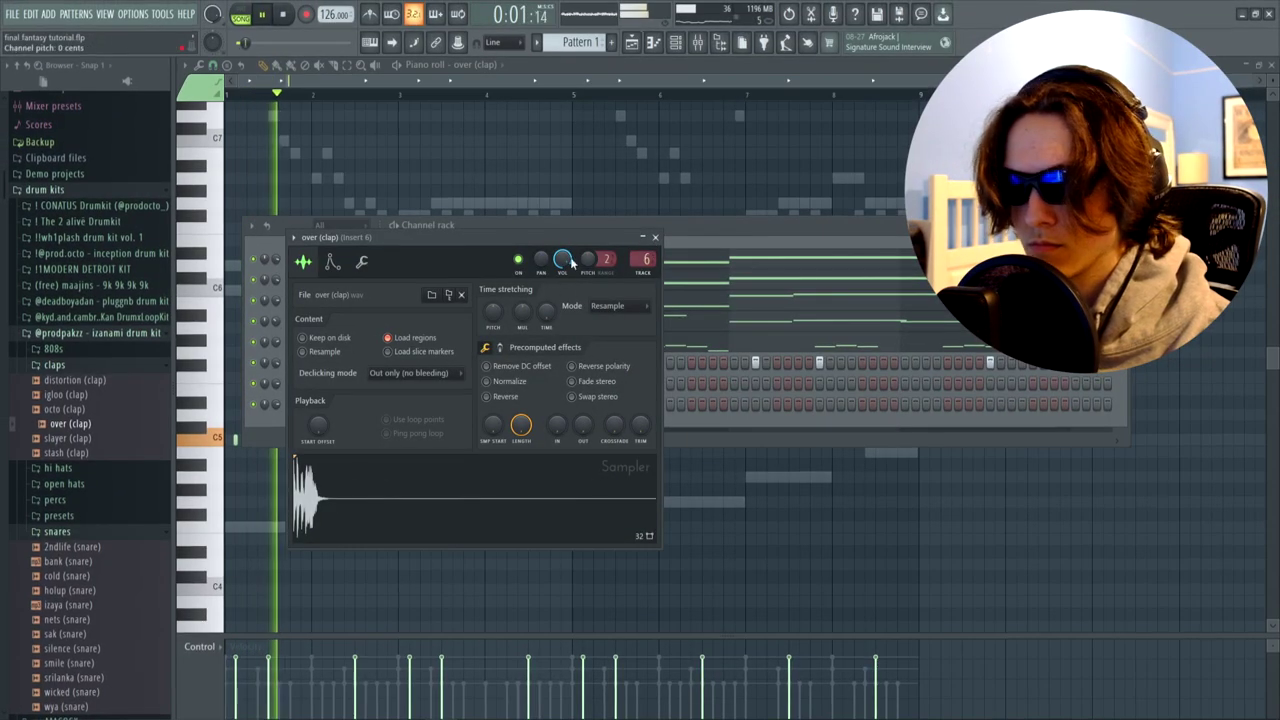
Step: Fill the hi-hat channel with a hit every 2 steps
left_click(655, 238)
right_click(372, 323)
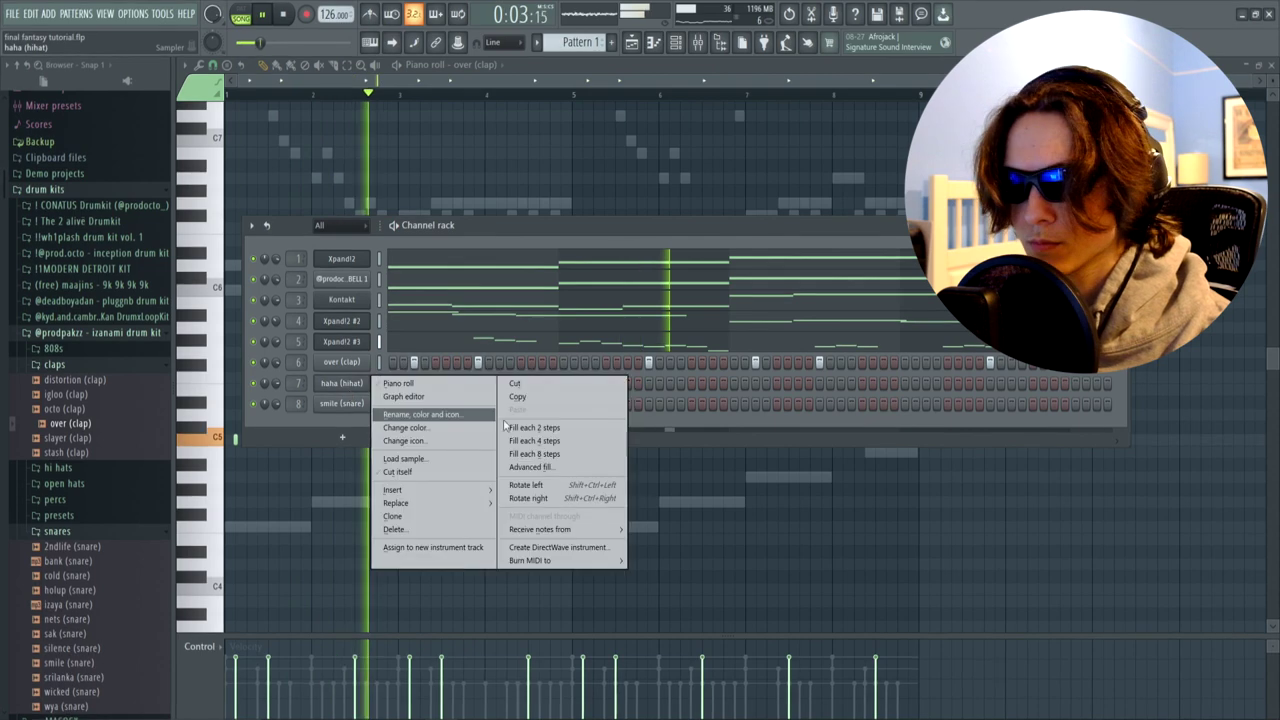
left_click(543, 426)
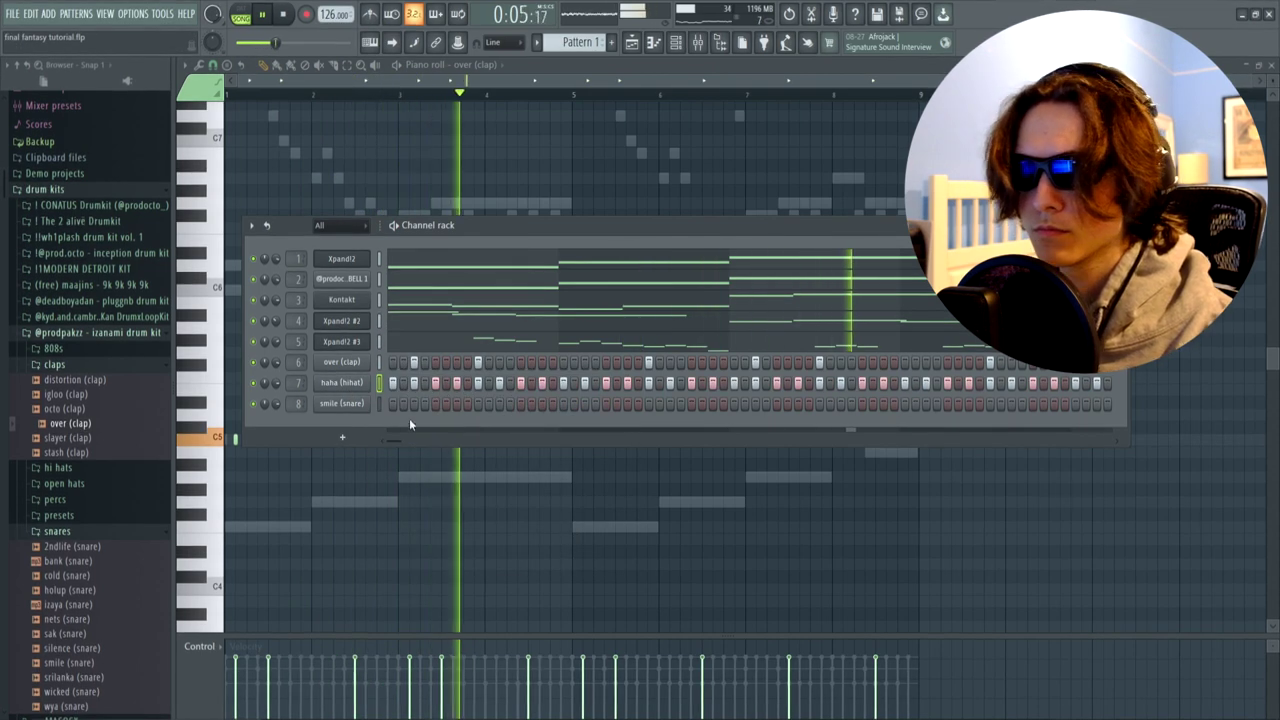
Step: Give the smile snare precomputed effects, EQ boosted to about 41%, and 0% envelope decay
left_click(352, 408)
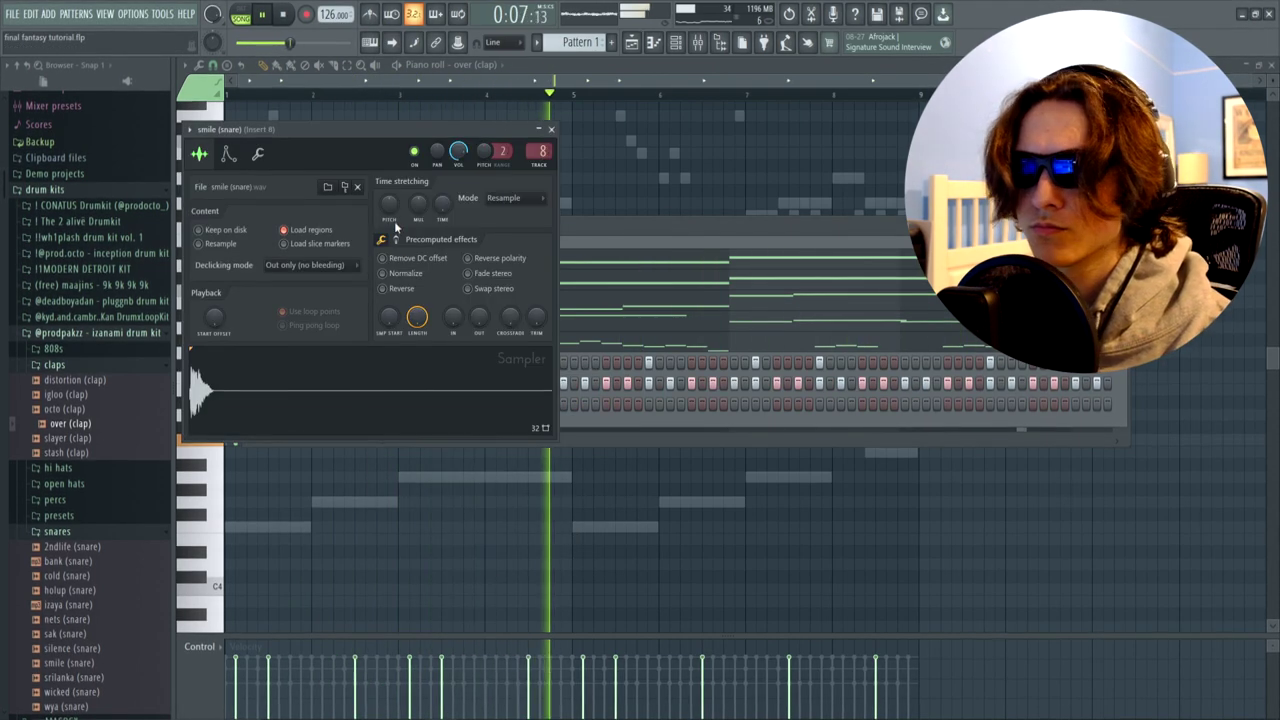
left_click(395, 240)
left_click_drag(418, 262, 418, 240)
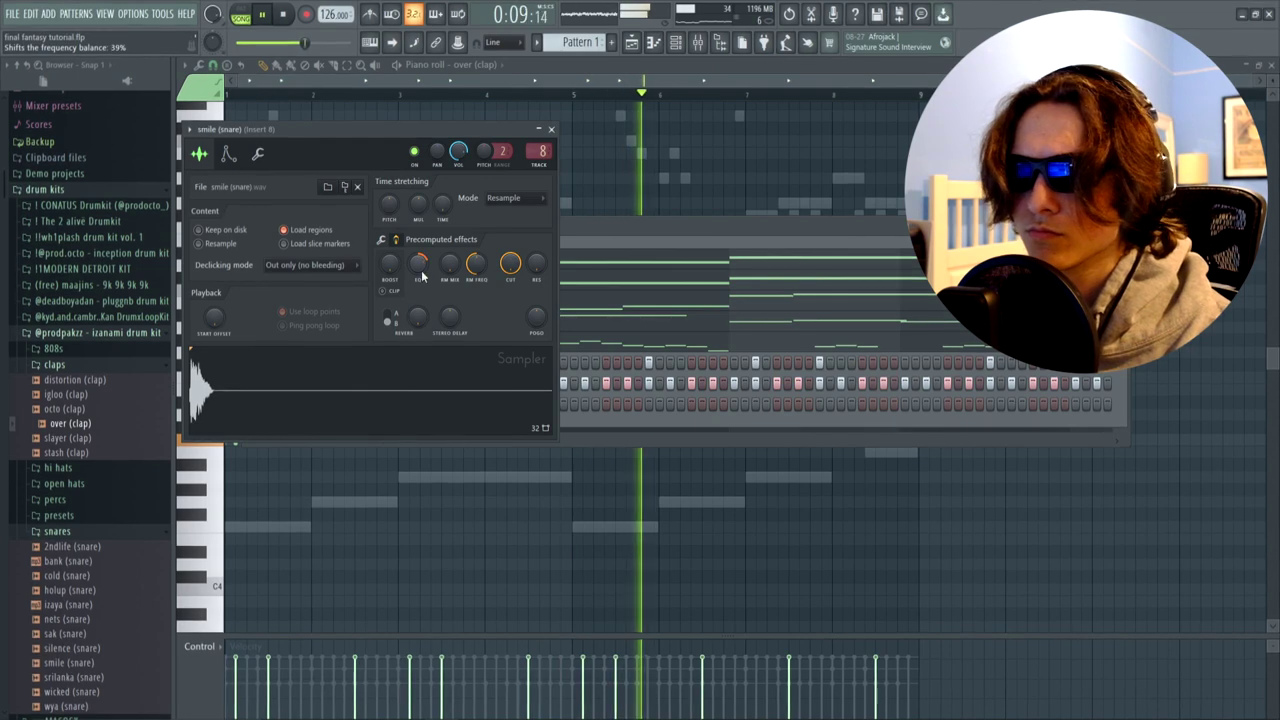
left_click(228, 156)
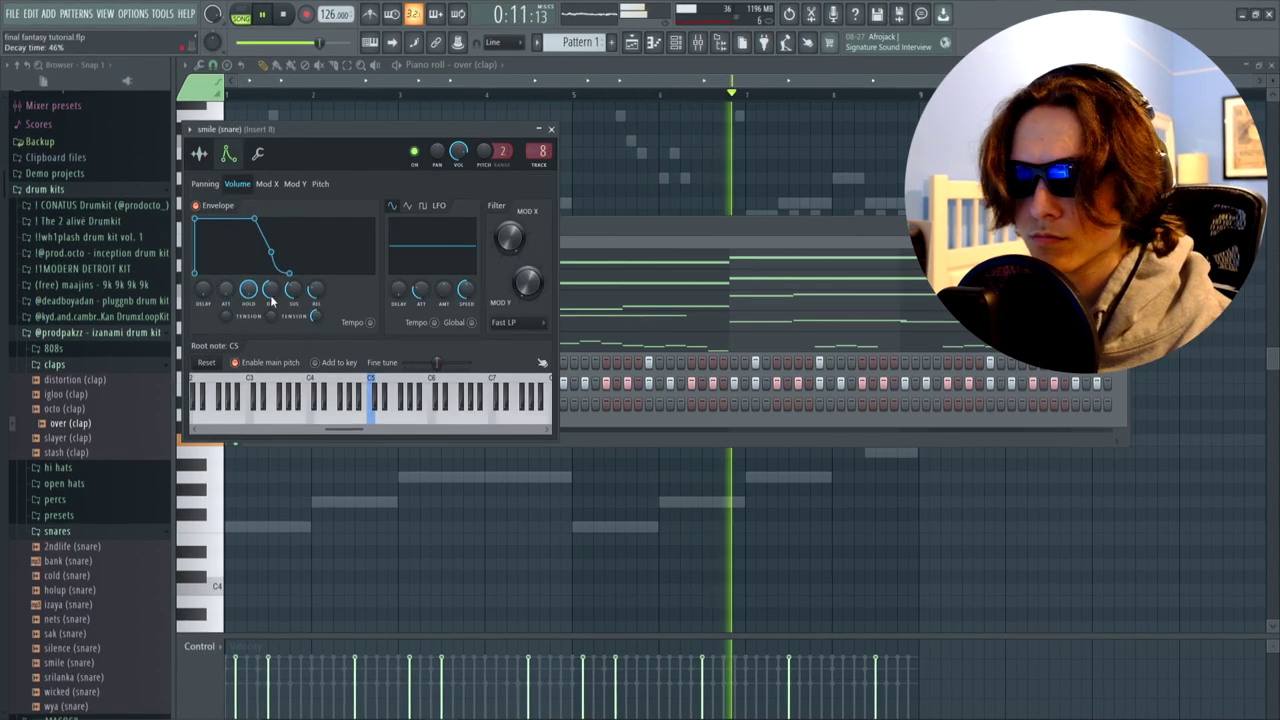
left_click_drag(271, 298, 292, 303)
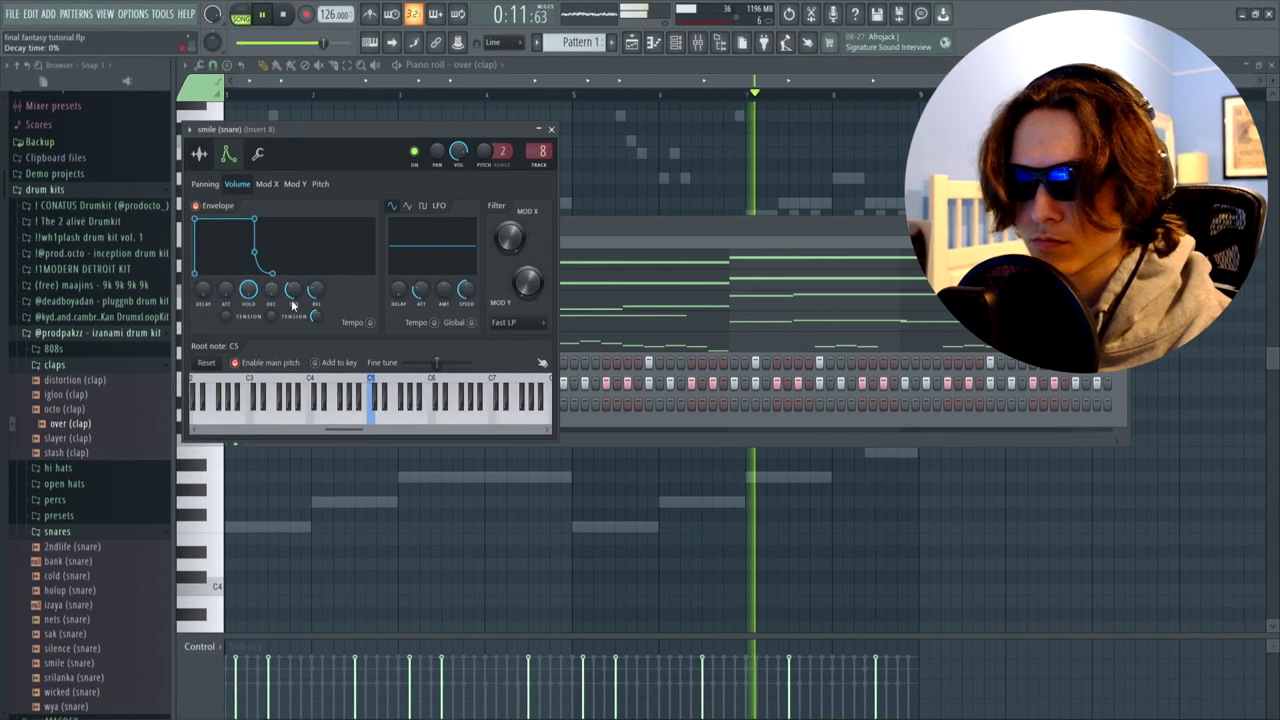
left_click(552, 130)
Step: Open the smile snare's piano roll and delete the run of C5 notes
right_click(372, 394)
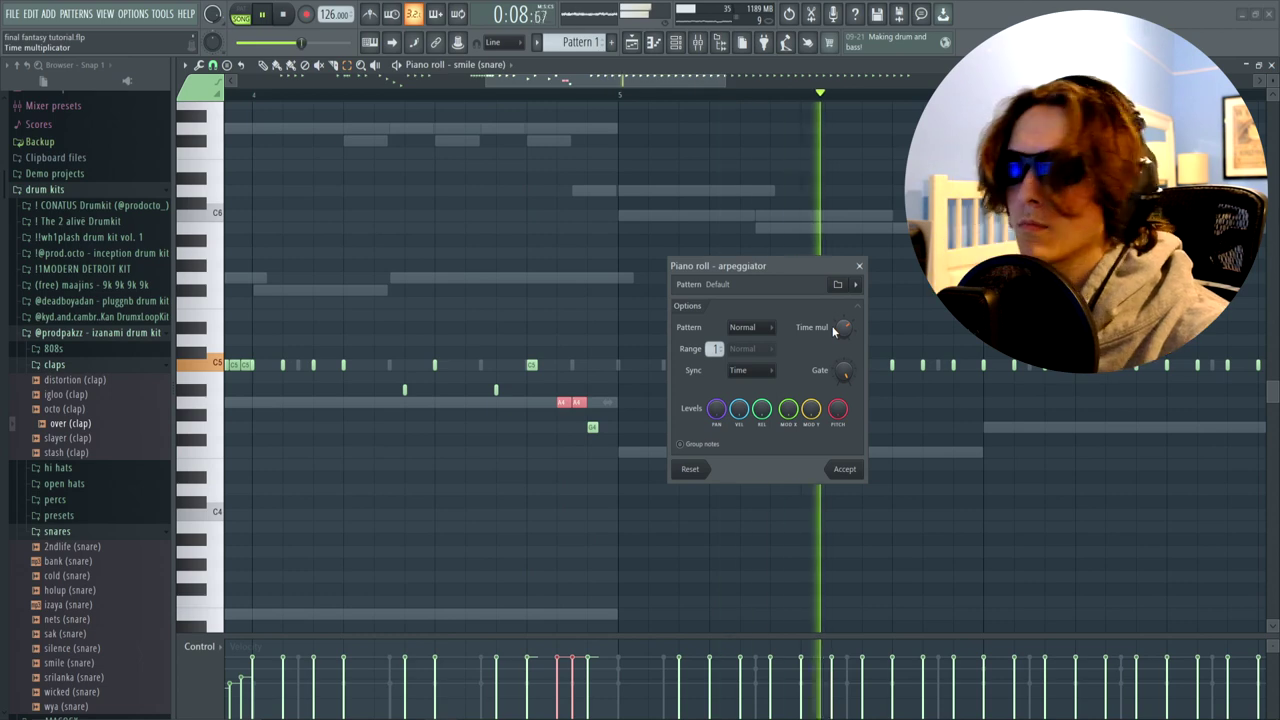
left_click(858, 268)
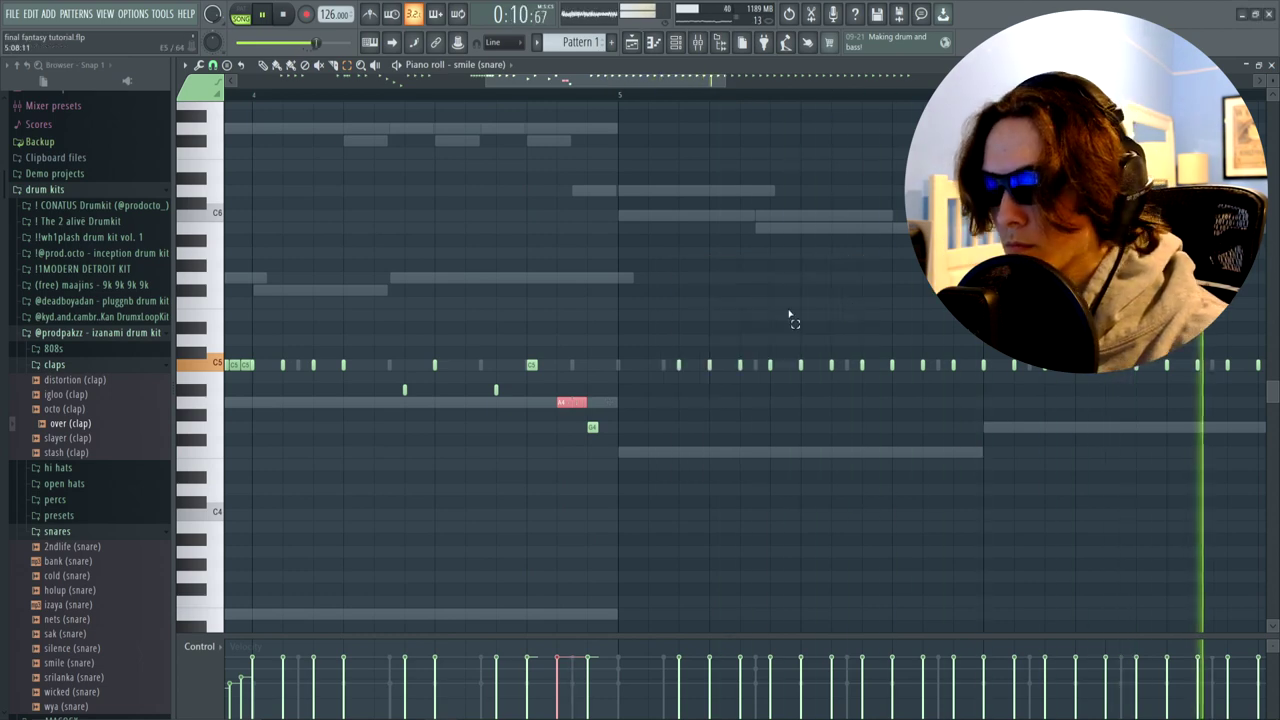
scroll(737, 207, "down", 3)
left_click_drag(1040, 380, 580, 341)
key("Delete")
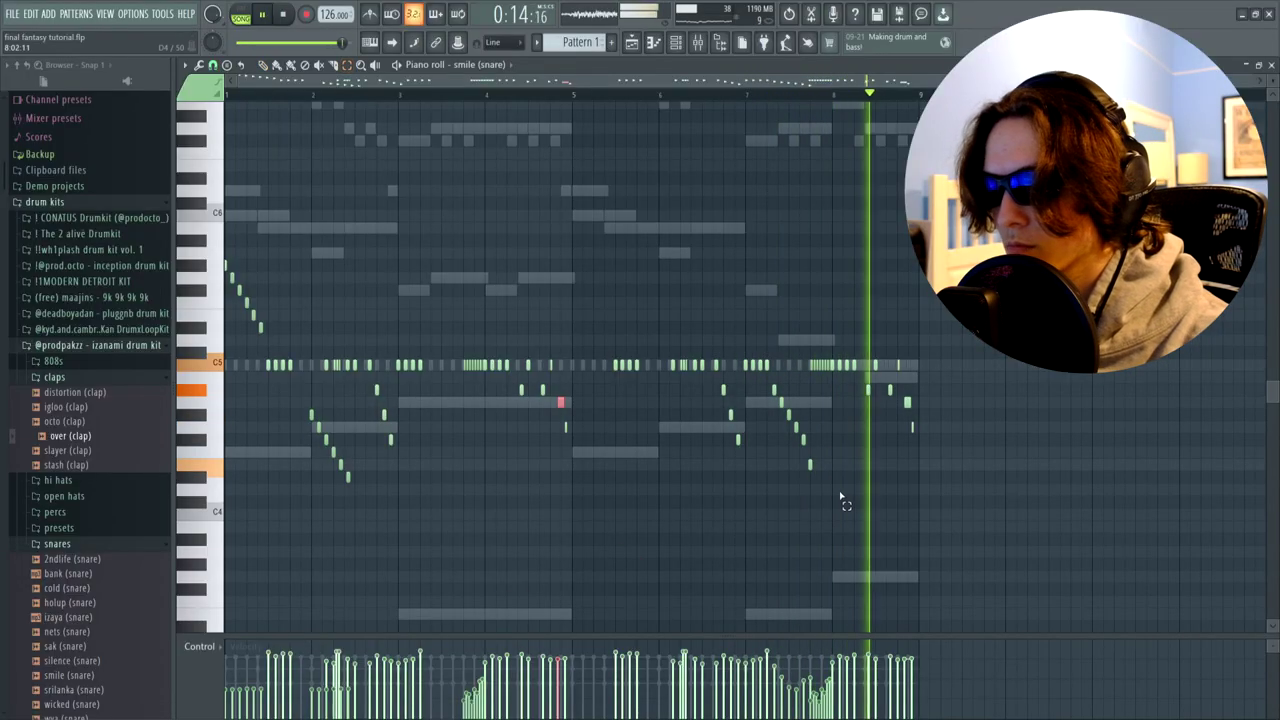
Step: Shift the selected snare roll one step later and one note lower
scroll(752, 101, "up", 3)
key("space")
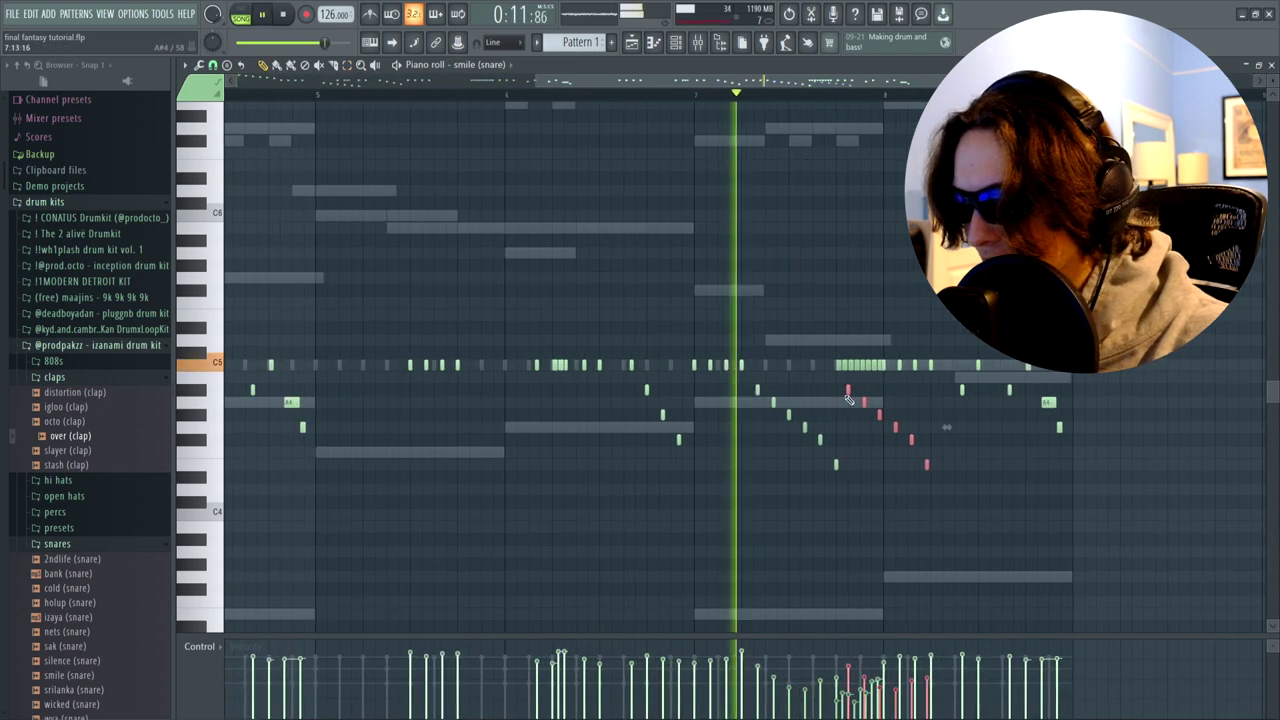
left_click_drag(876, 395, 931, 398)
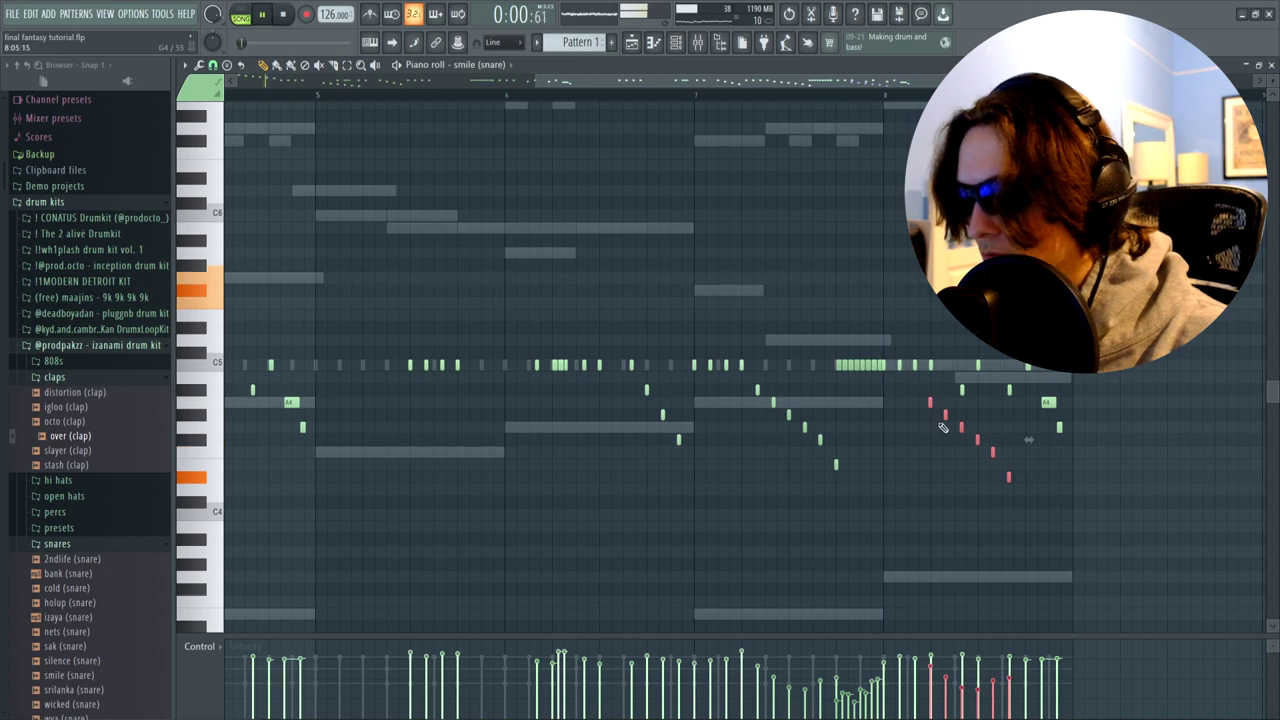
scroll(702, 103, "down", 3)
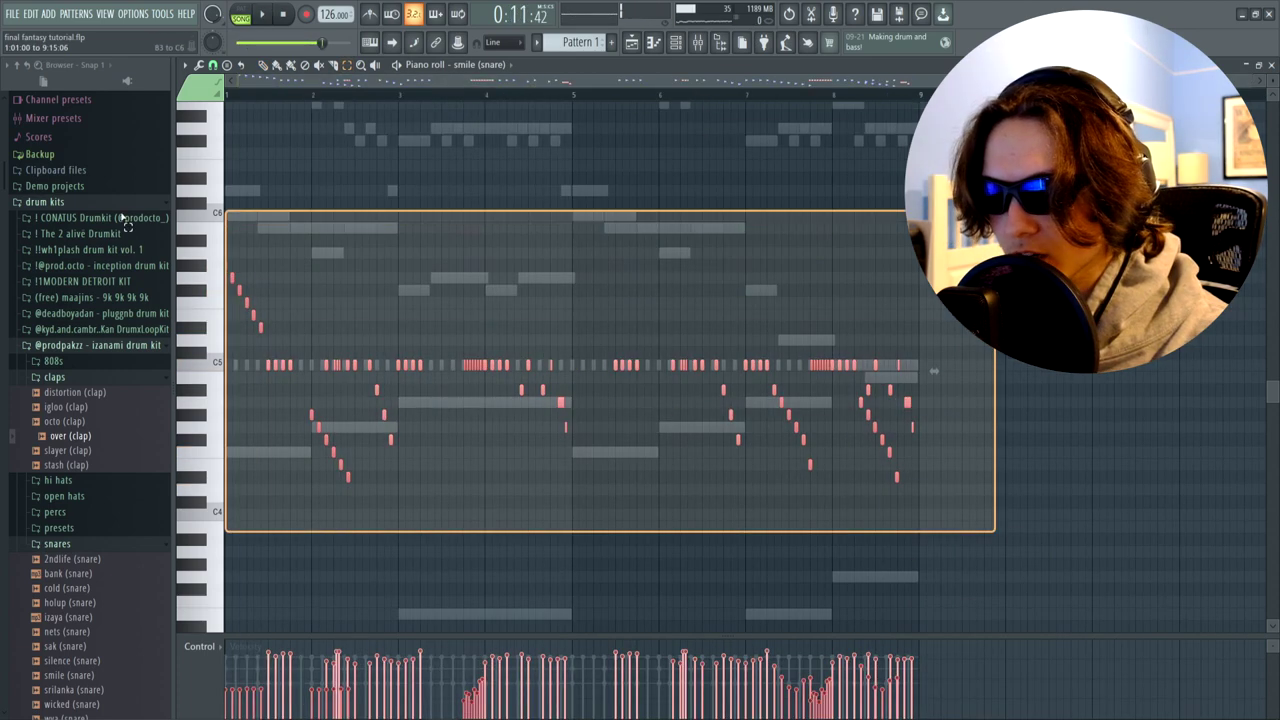
Step: Randomize the smile snare note velocities with the randomizer's VEL knob (Alt+R)
left_click(229, 368)
key("space")
key("alt+r")
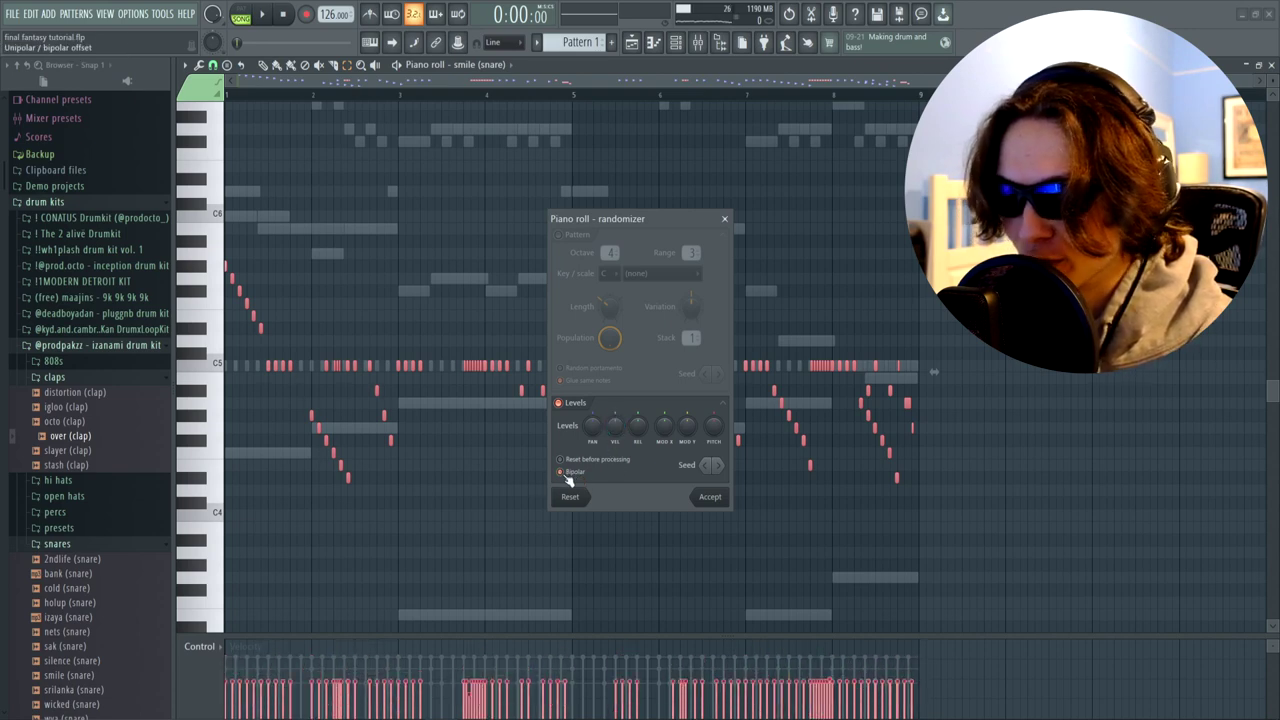
mouse_move(608, 428)
left_mouse_down()
mouse_move(608, 400)
mouse_move(620, 445)
left_mouse_up()
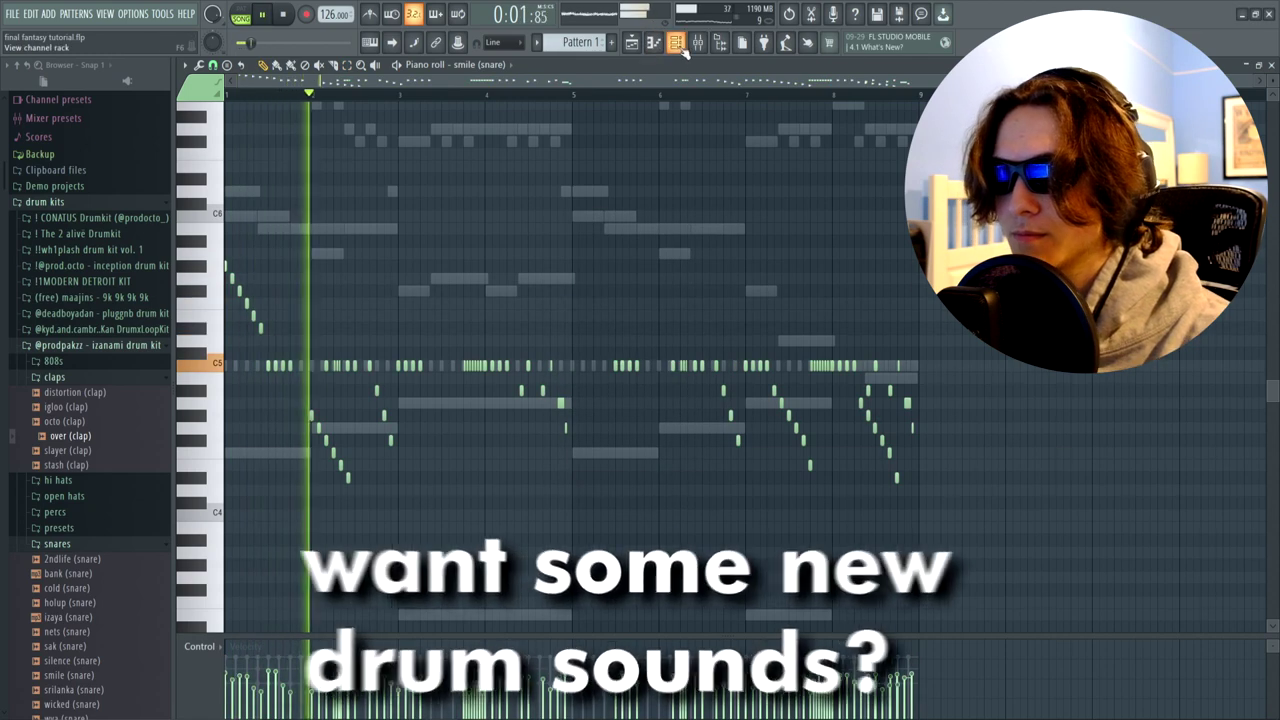
Step: Bring KICK 3 from the CONATUS kicks folder into the Channel rack as channel nine
left_click(677, 42)
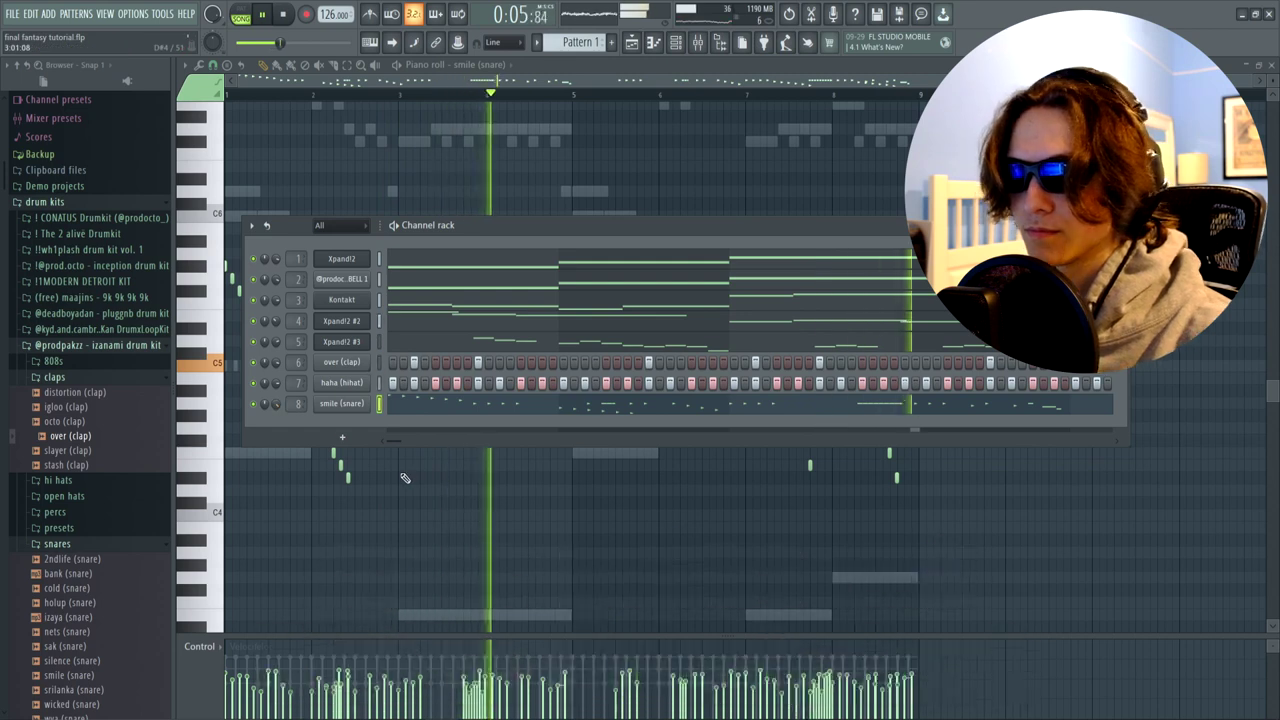
left_click(54, 377)
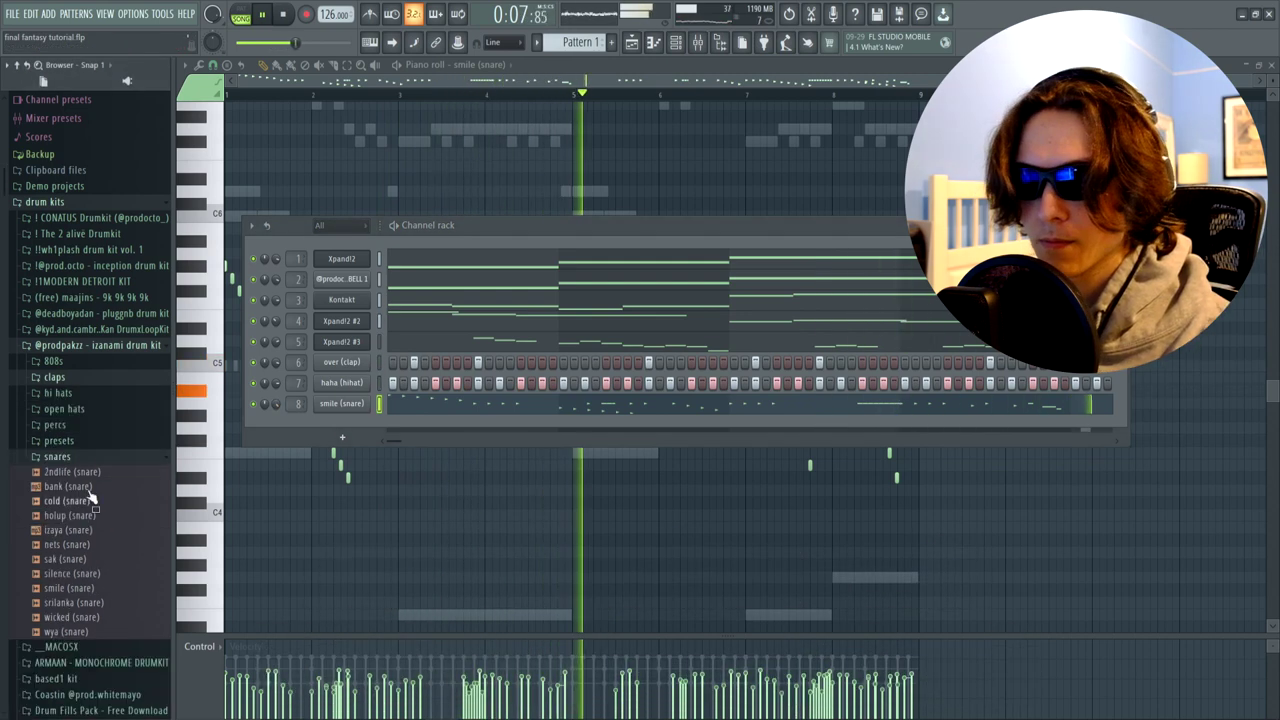
left_click(88, 458)
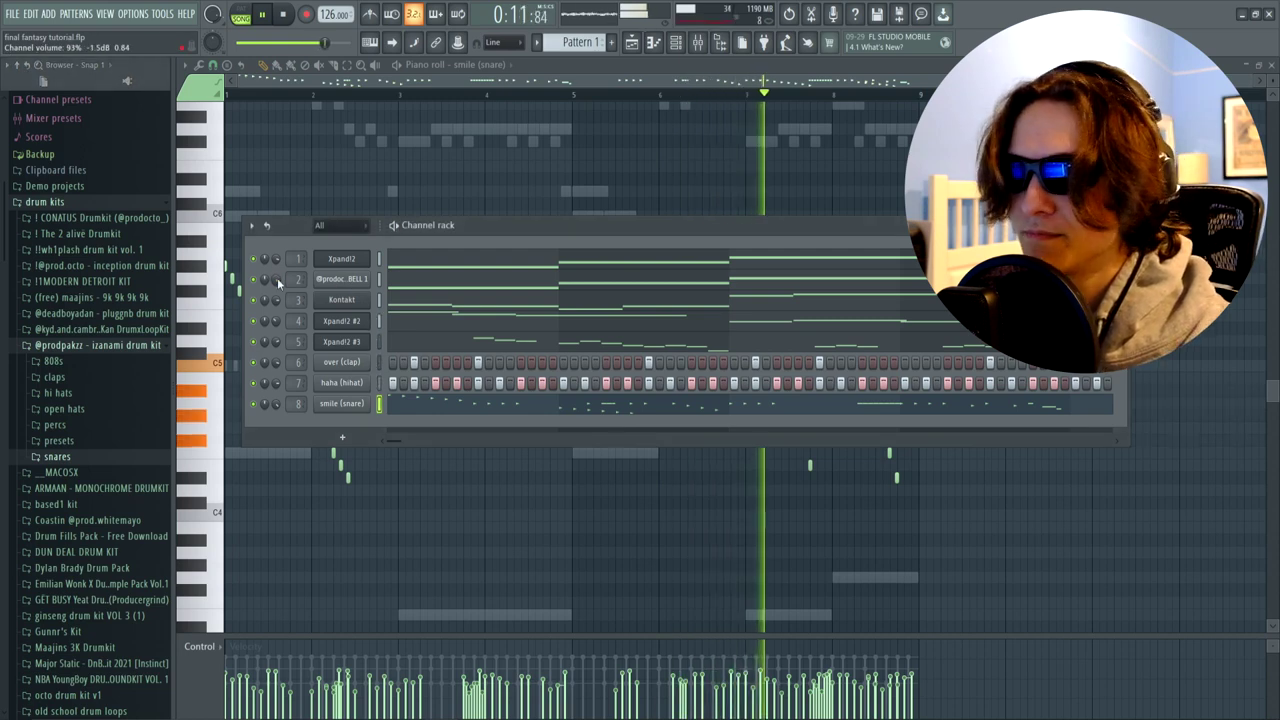
left_click(101, 363)
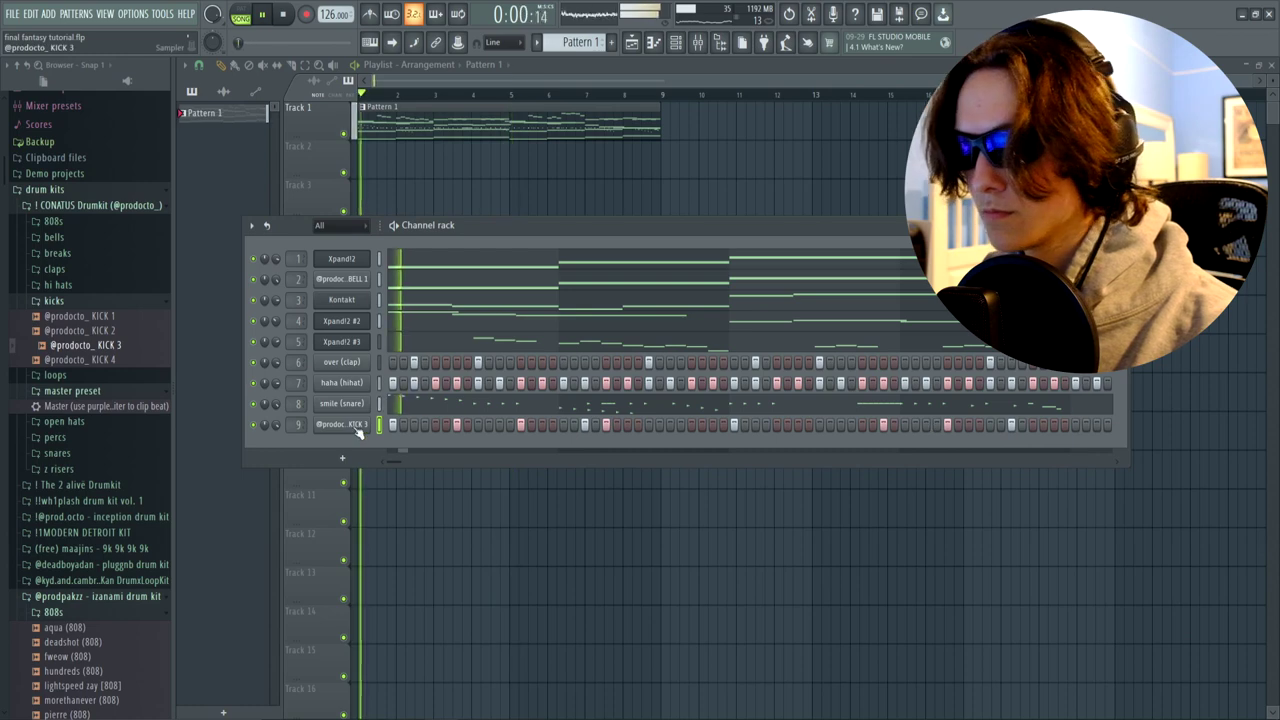
Step: Place KICK 3 hits on C5 across the pattern in its piano roll
right_click(358, 425)
left_click(380, 438)
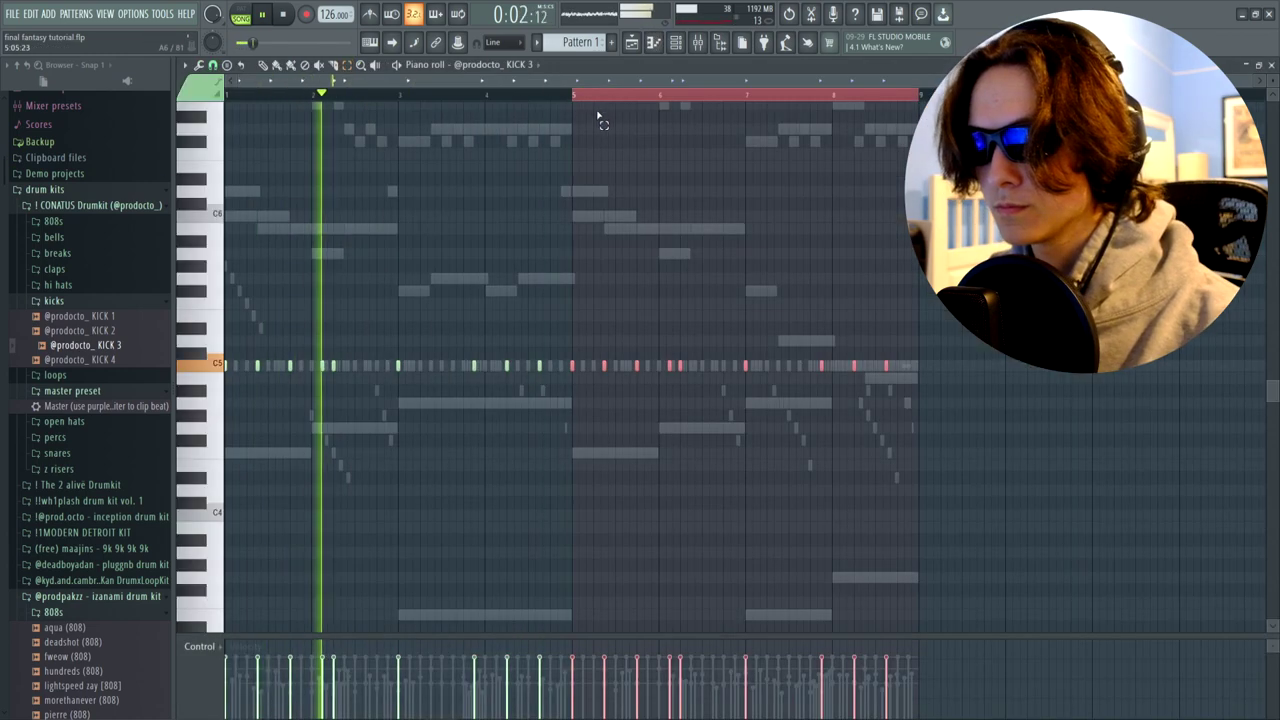
left_click(590, 98)
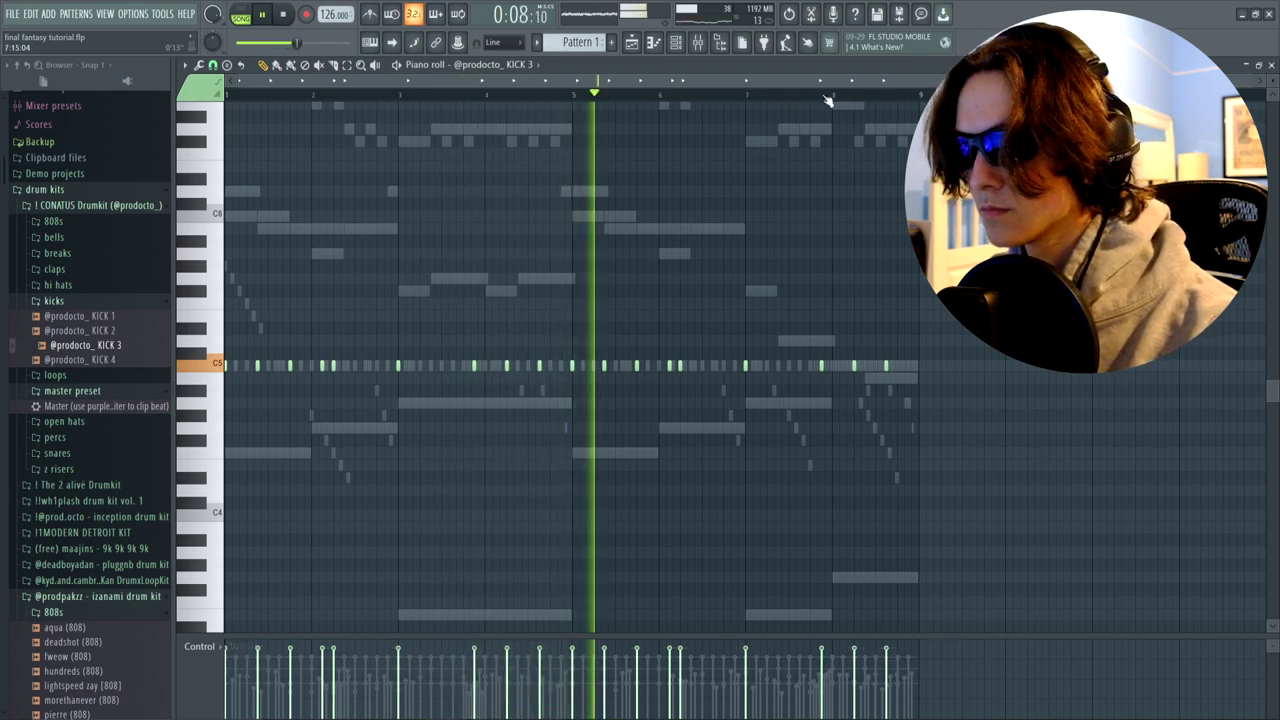
scroll(828, 100, "up", 2)
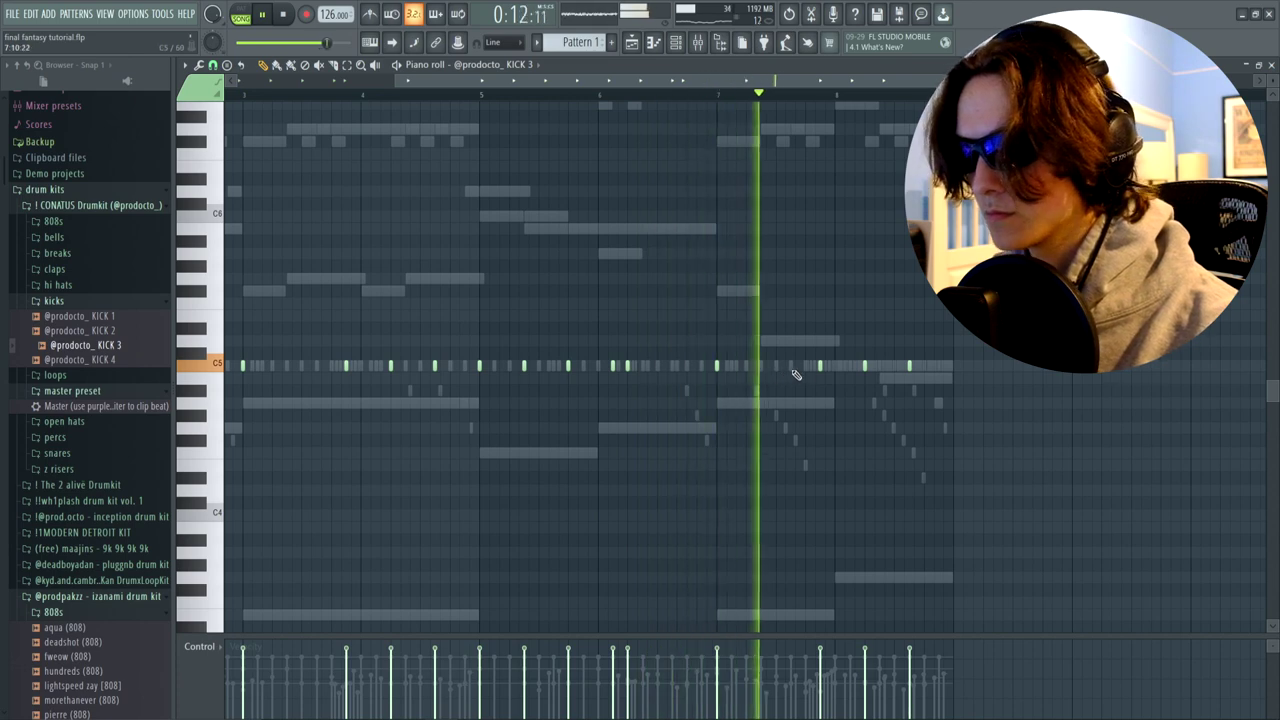
left_click(894, 366)
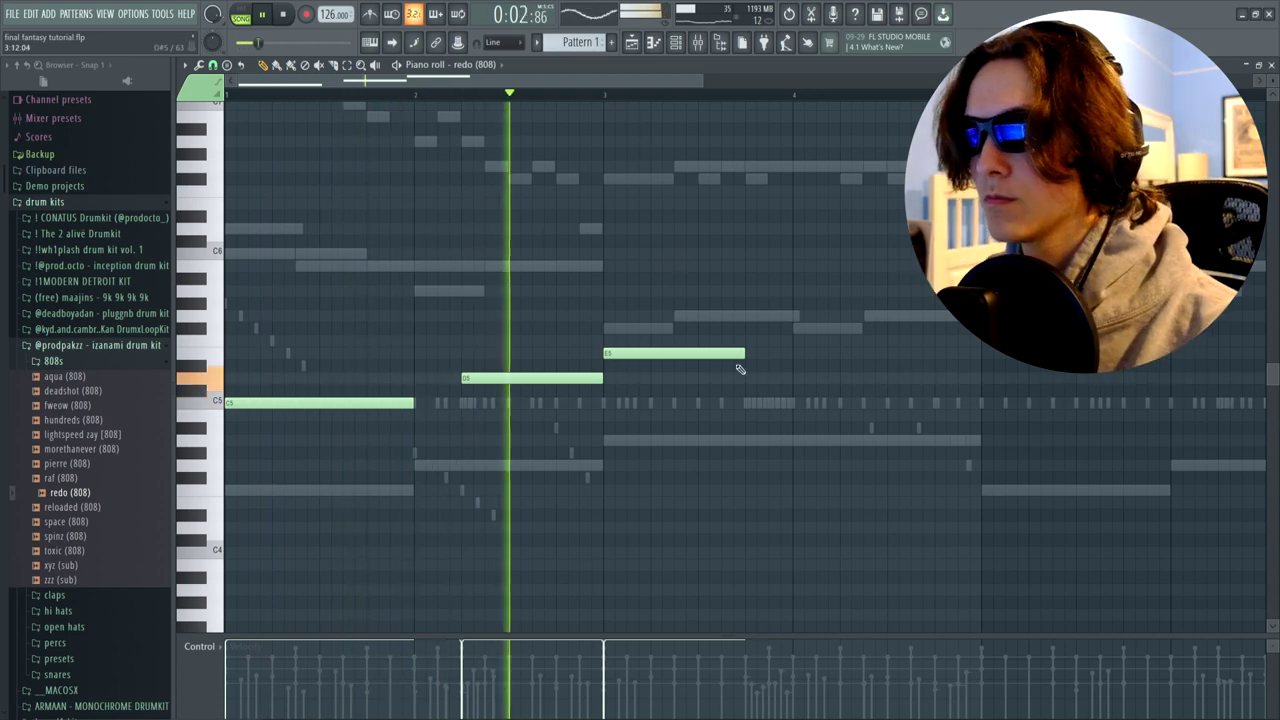
Step: Stretch the top redo (808) note longer and add another E5 note after it
left_click_drag(742, 354, 805, 376)
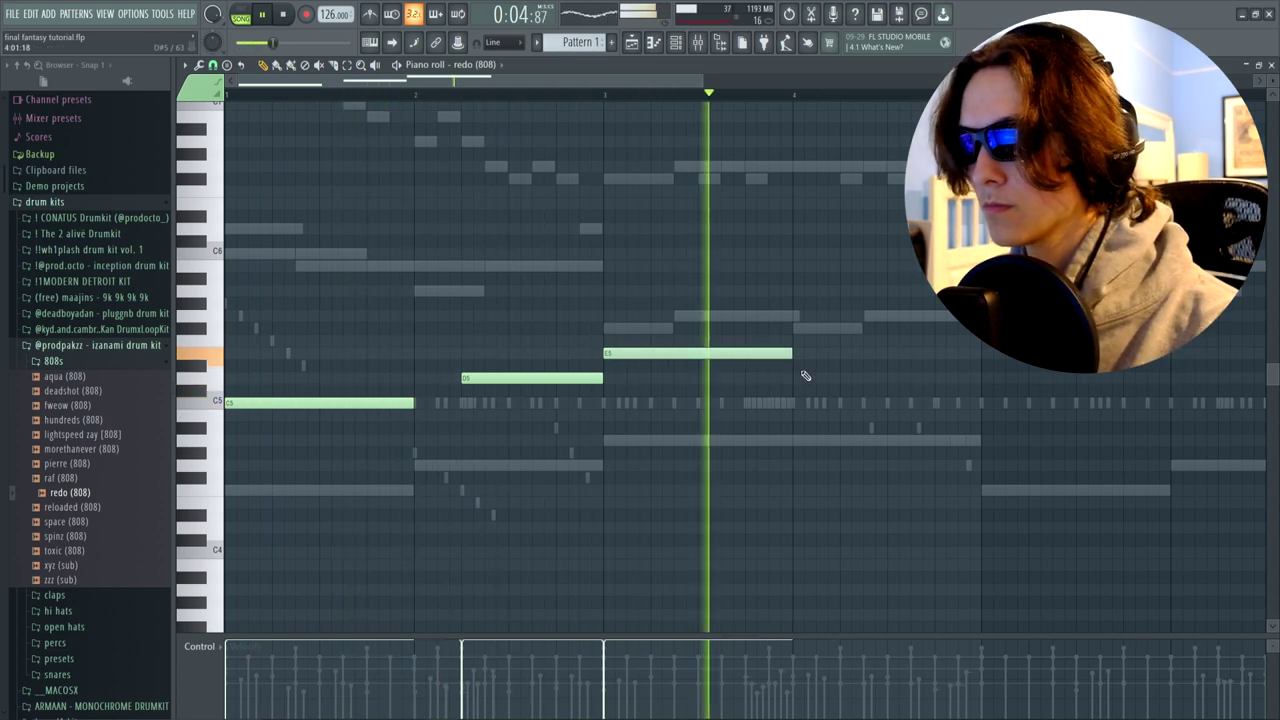
left_click(845, 353)
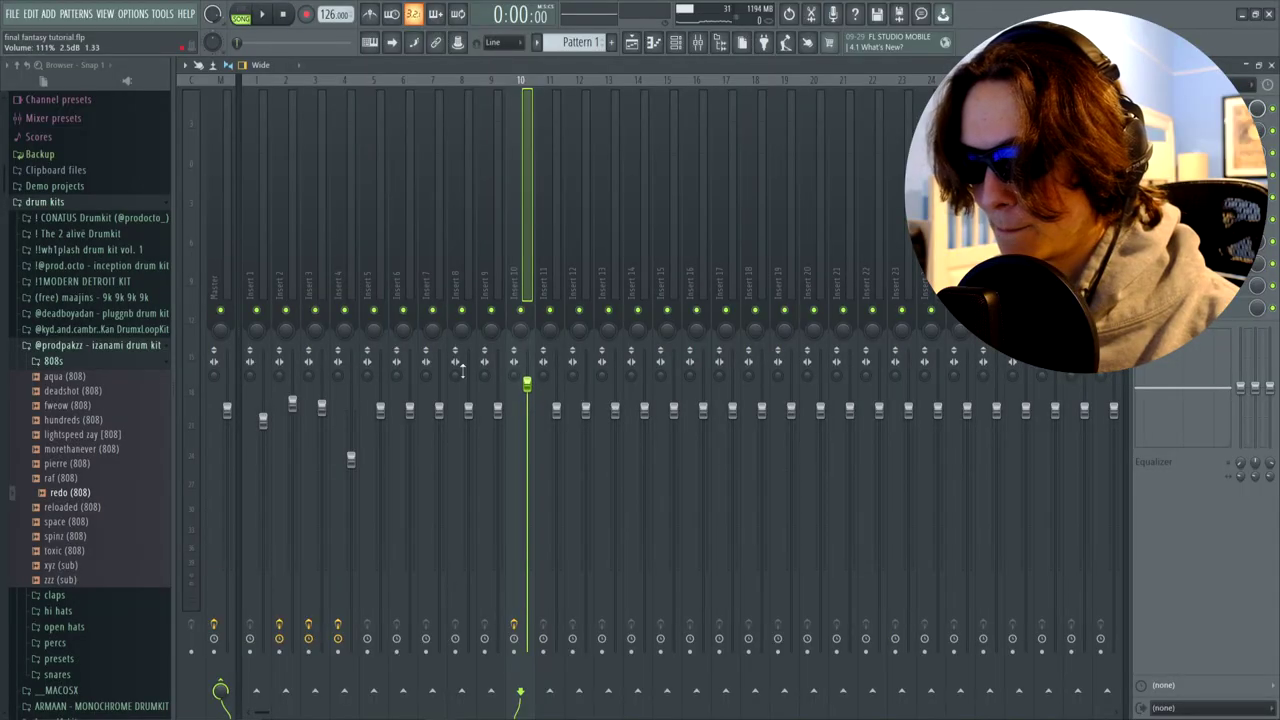
Step: Raise mixer insert 10 to 117% (3.8 dB), play the mix, and show the Channel rack
left_click(220, 260)
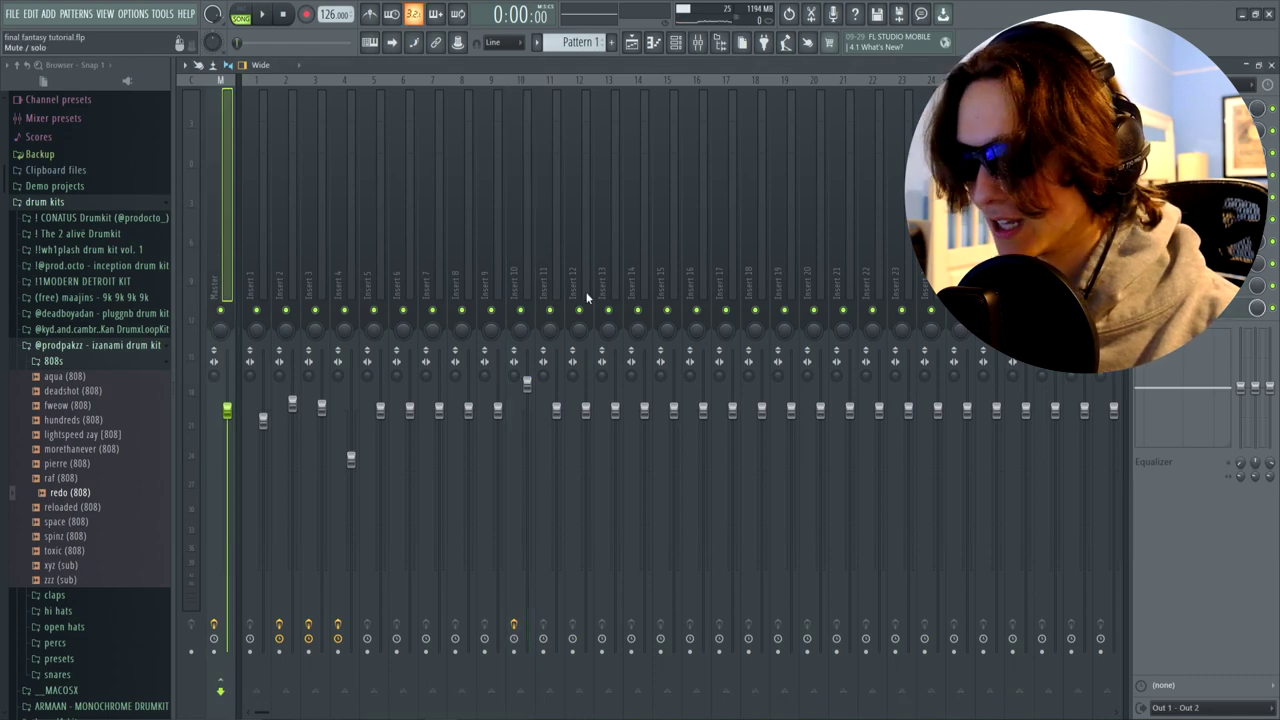
left_click(525, 277)
left_click_drag(535, 391, 530, 373)
key("space")
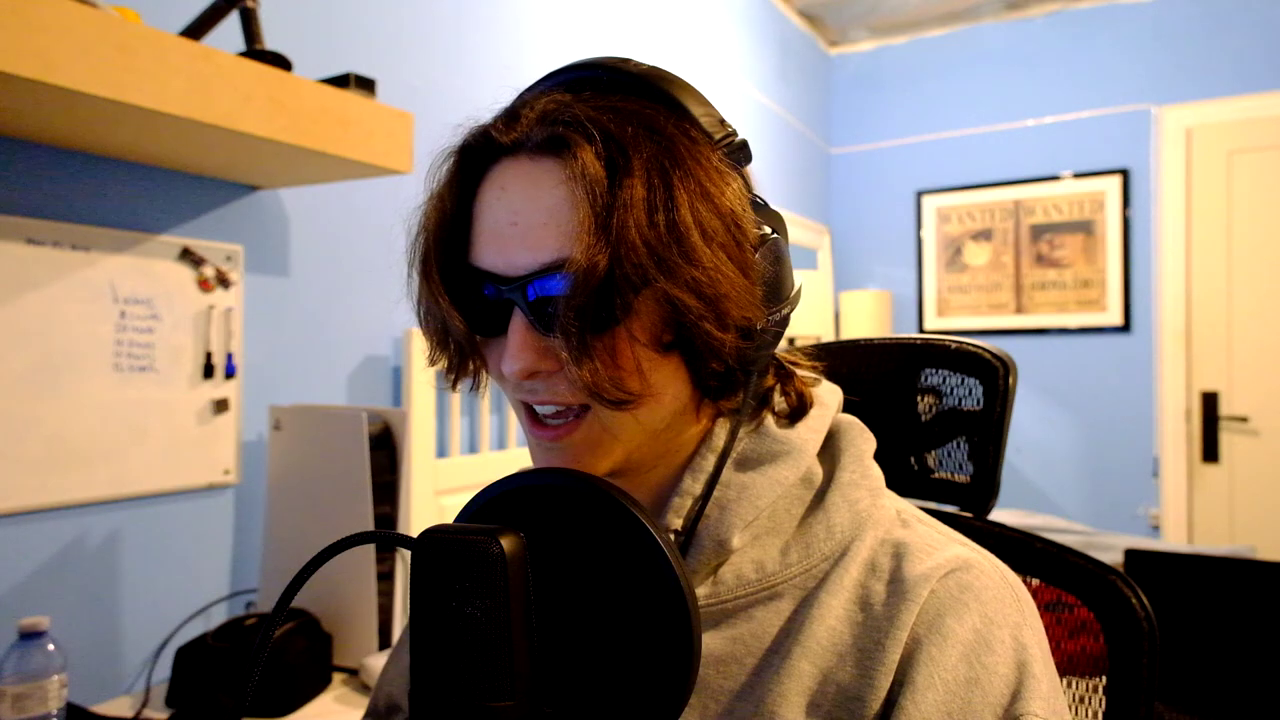
key("F6")
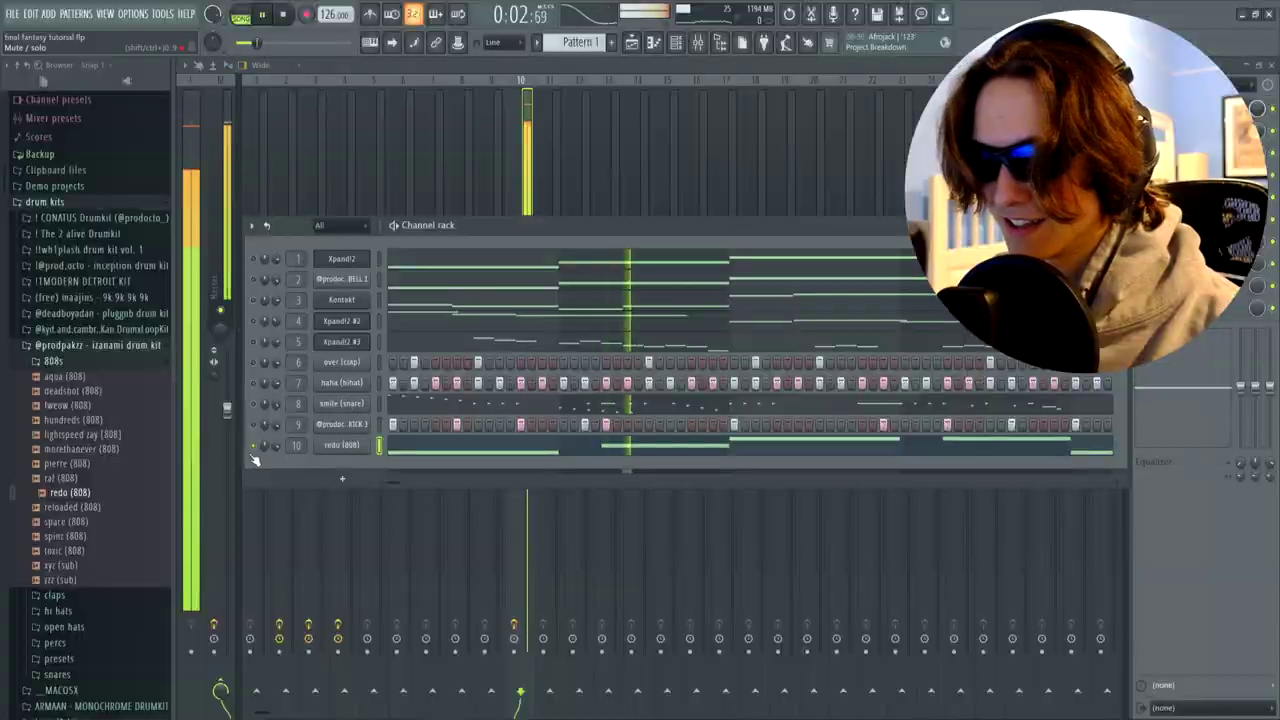